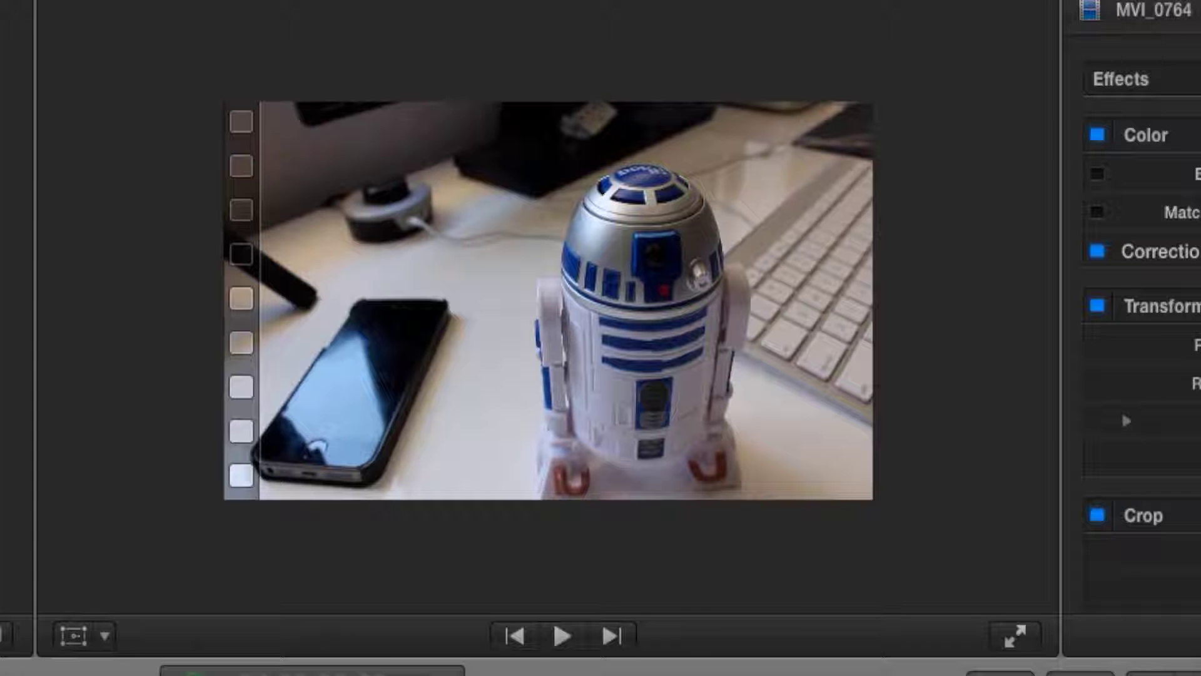
Play back the shaky footage, then select the first MVI_0764 clip.
key("space")
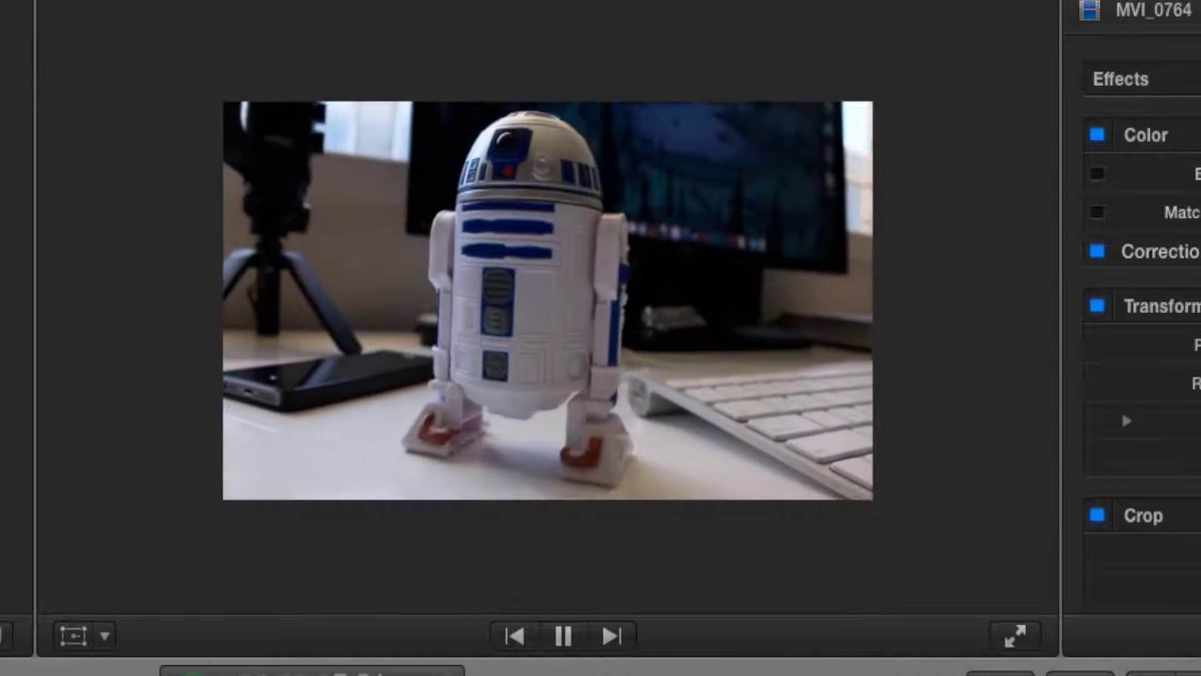
key("space")
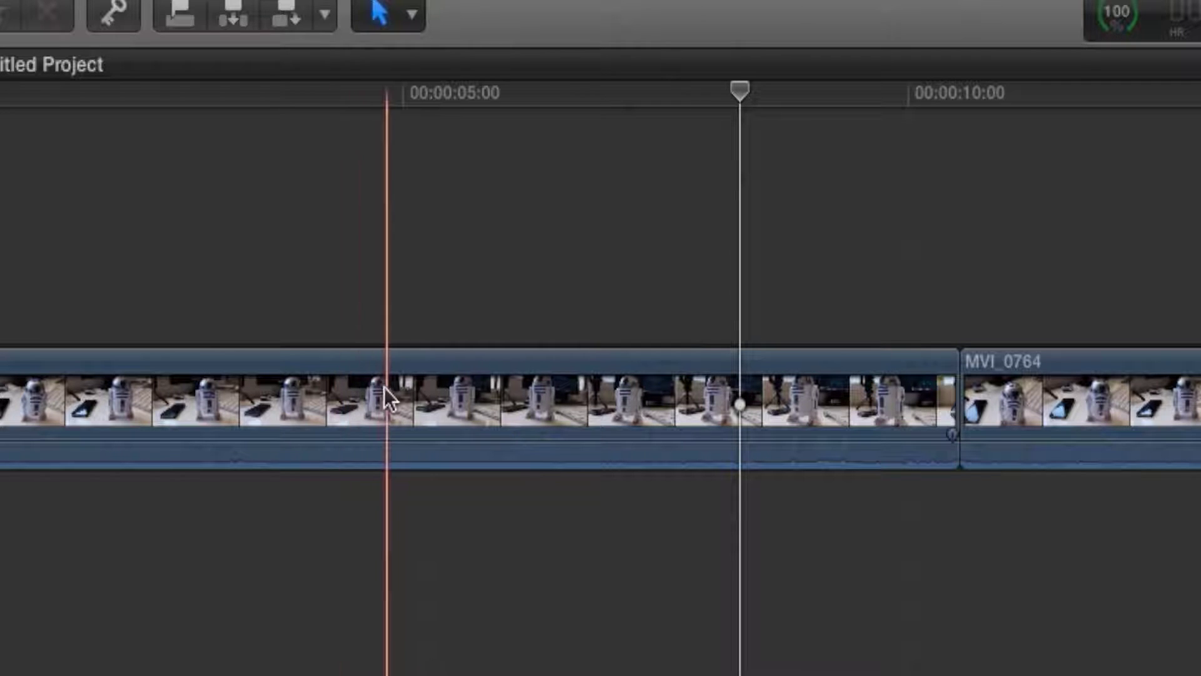
left_click(384, 388)
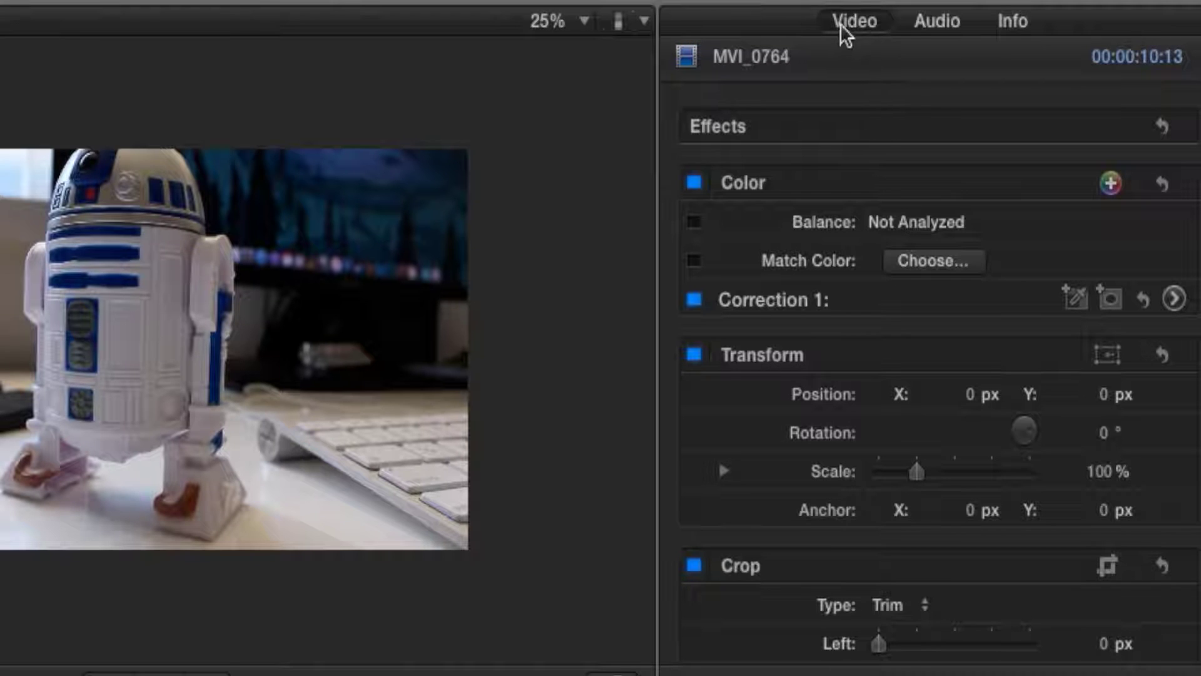
Enable Stabilization in the Video Inspector, keeping the Automatic method.
scroll(912, 406, "down", 8)
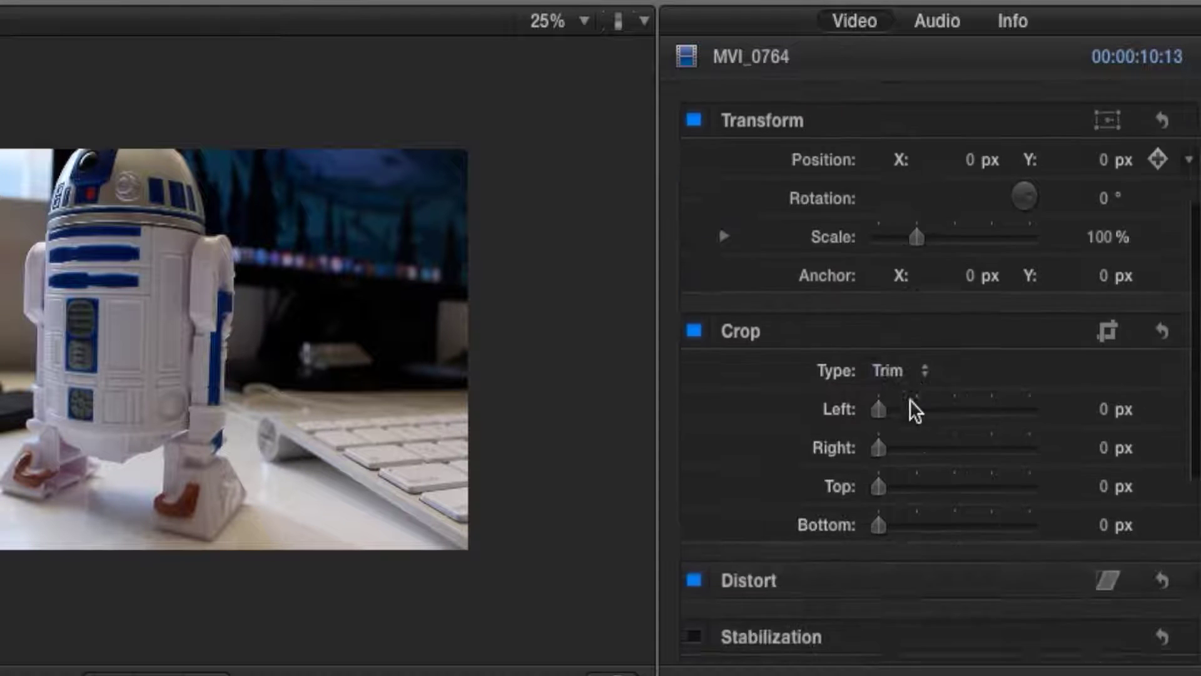
scroll(909, 398, "down", 3)
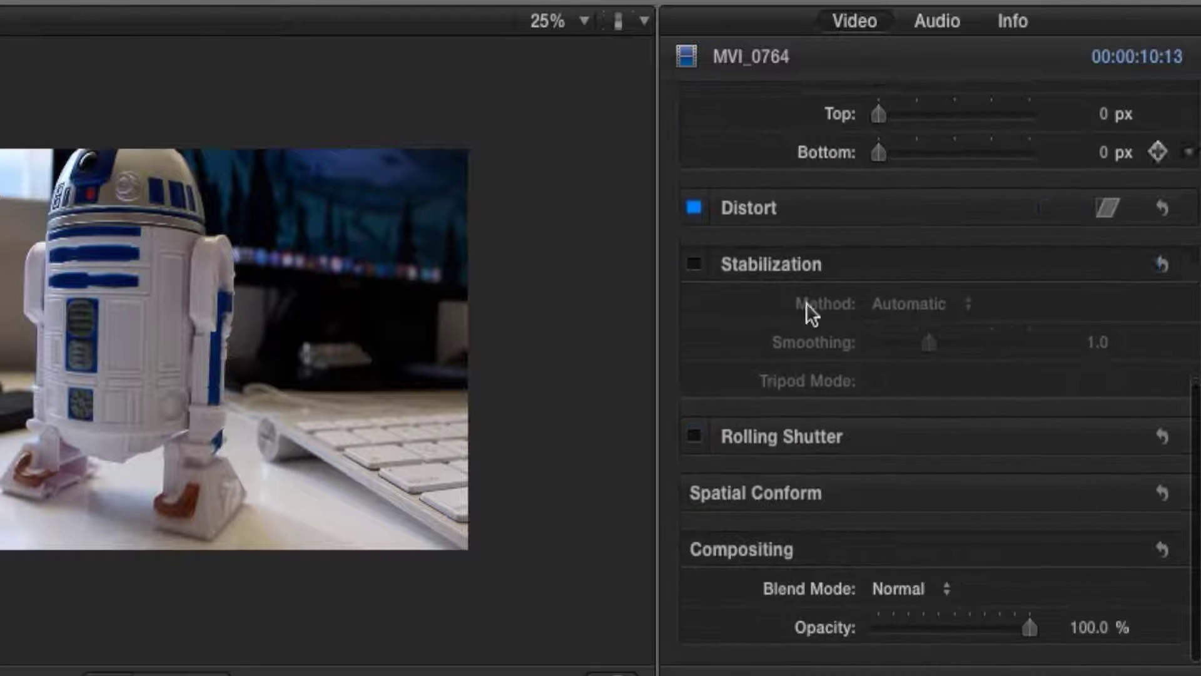
left_click(694, 267)
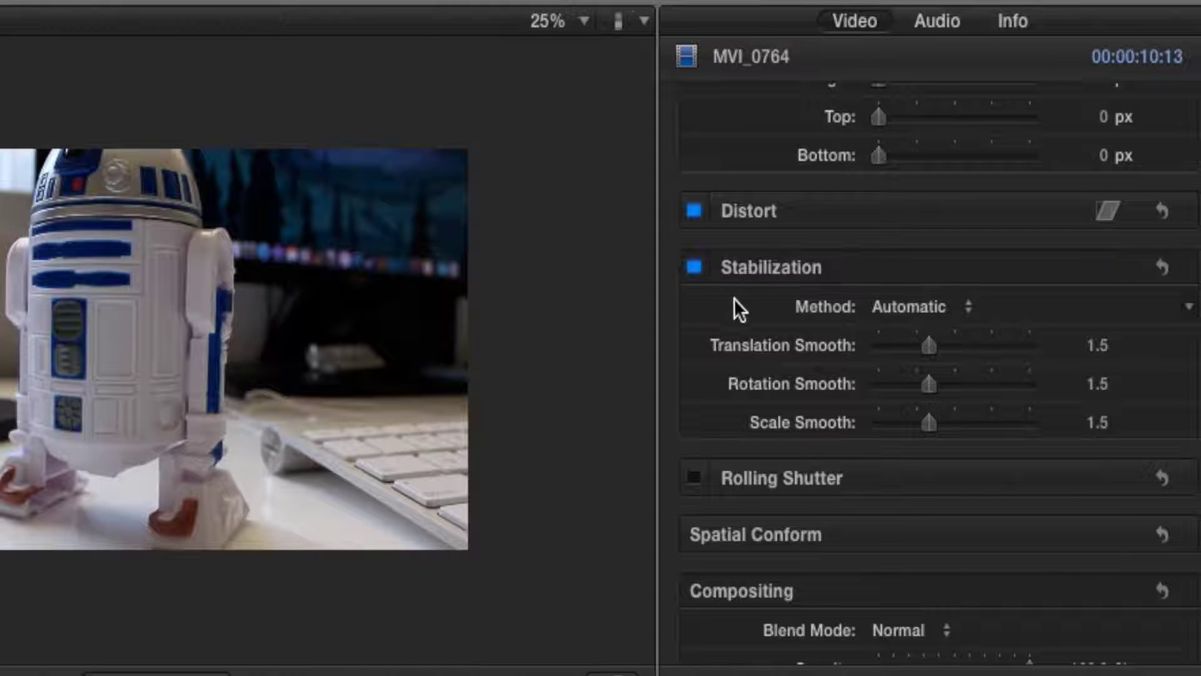
left_click(891, 307)
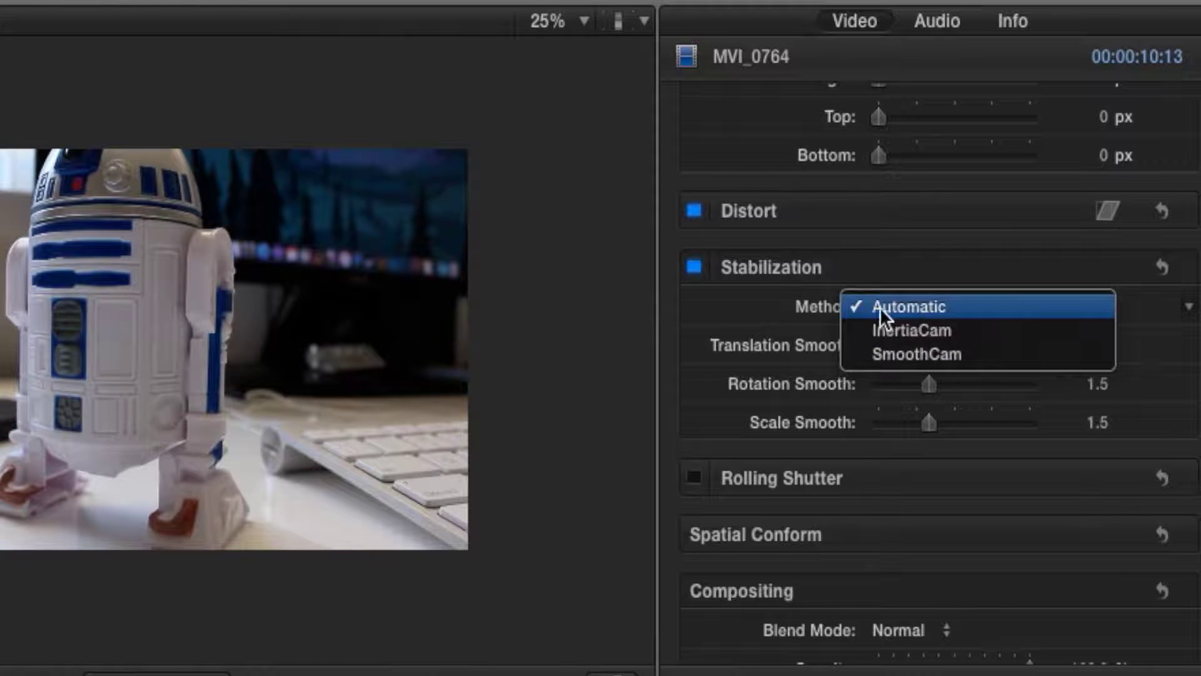
left_click(904, 307)
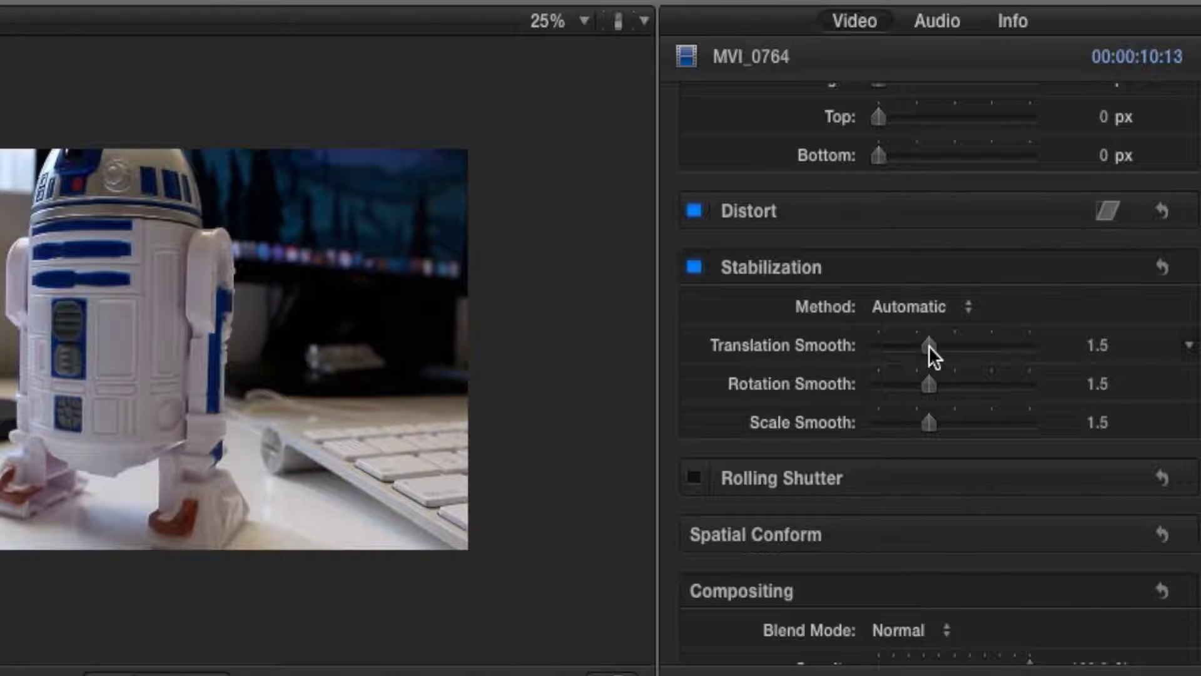
Adjust the Translation Smooth slider on MVI_0764, settling it at 0.87.
left_click_drag(939, 344, 1000, 347)
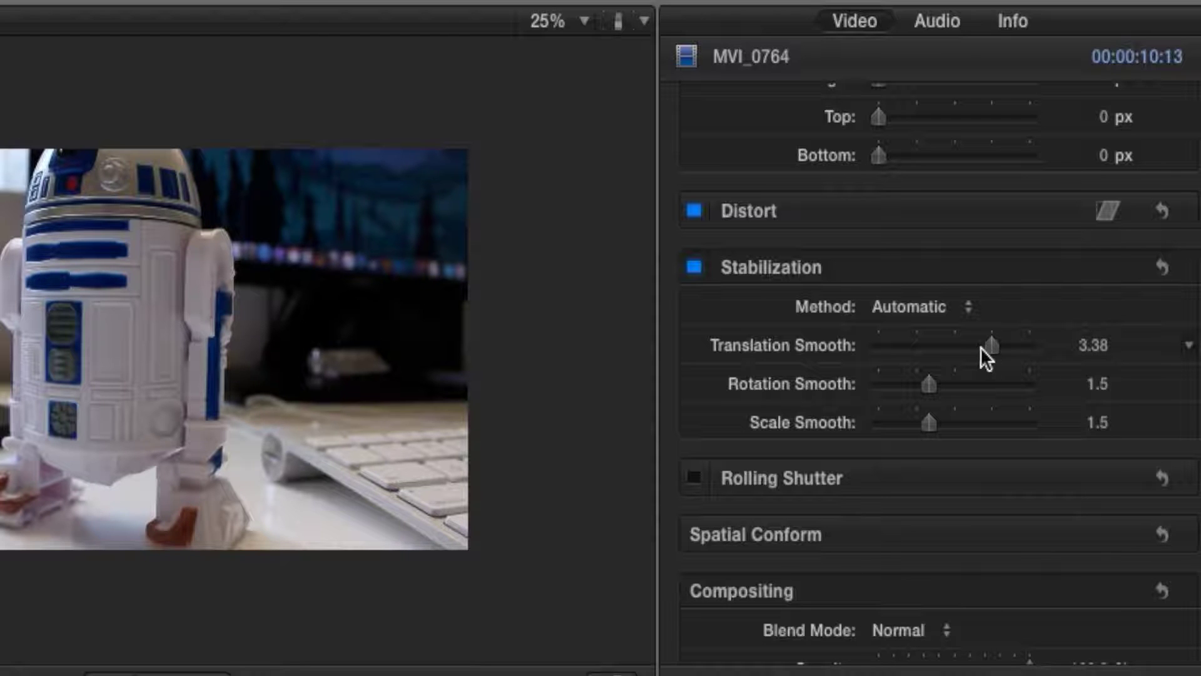
left_click_drag(951, 347, 899, 344)
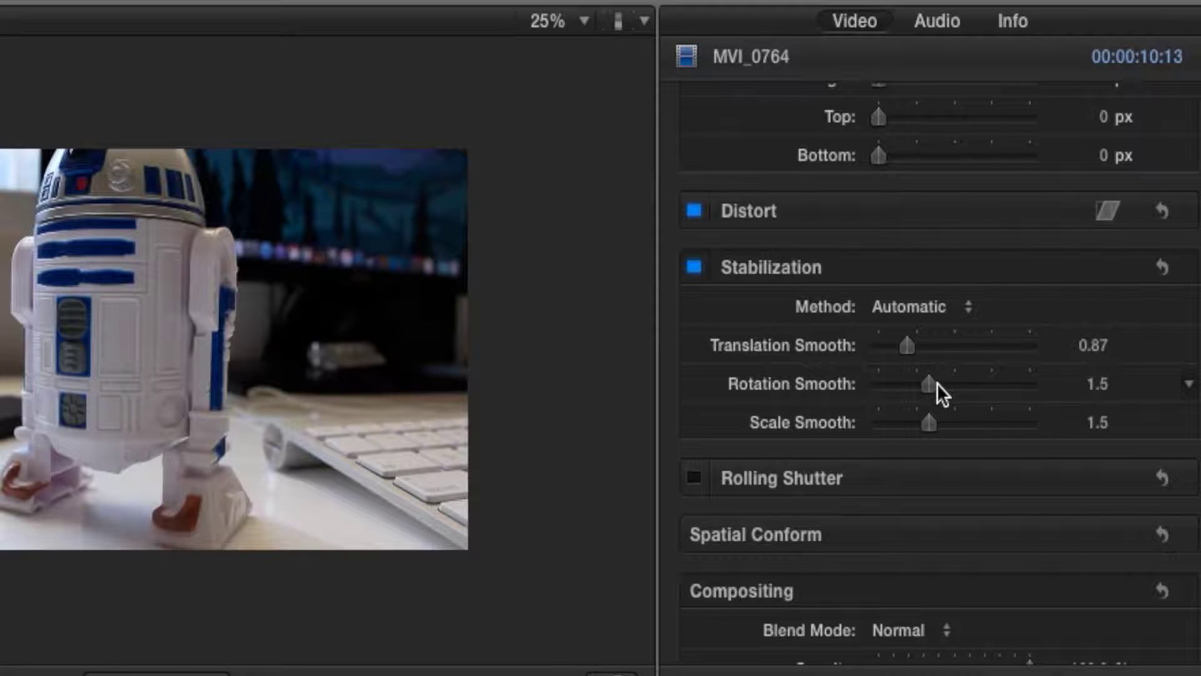
Set Rotation Smooth to 1.69 and Scale Smooth to 1.65 on MVI_0764.
mouse_move(933, 385)
left_mouse_down()
mouse_move(984, 385)
mouse_move(930, 385)
left_mouse_up()
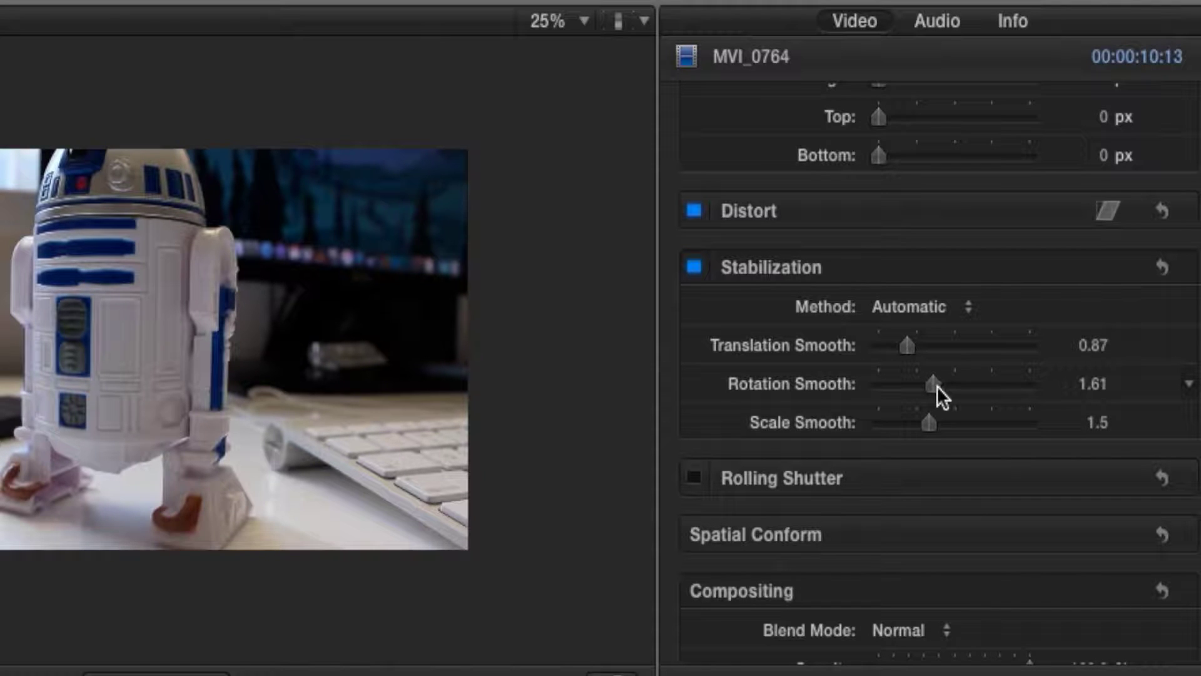
left_click_drag(936, 386, 937, 385)
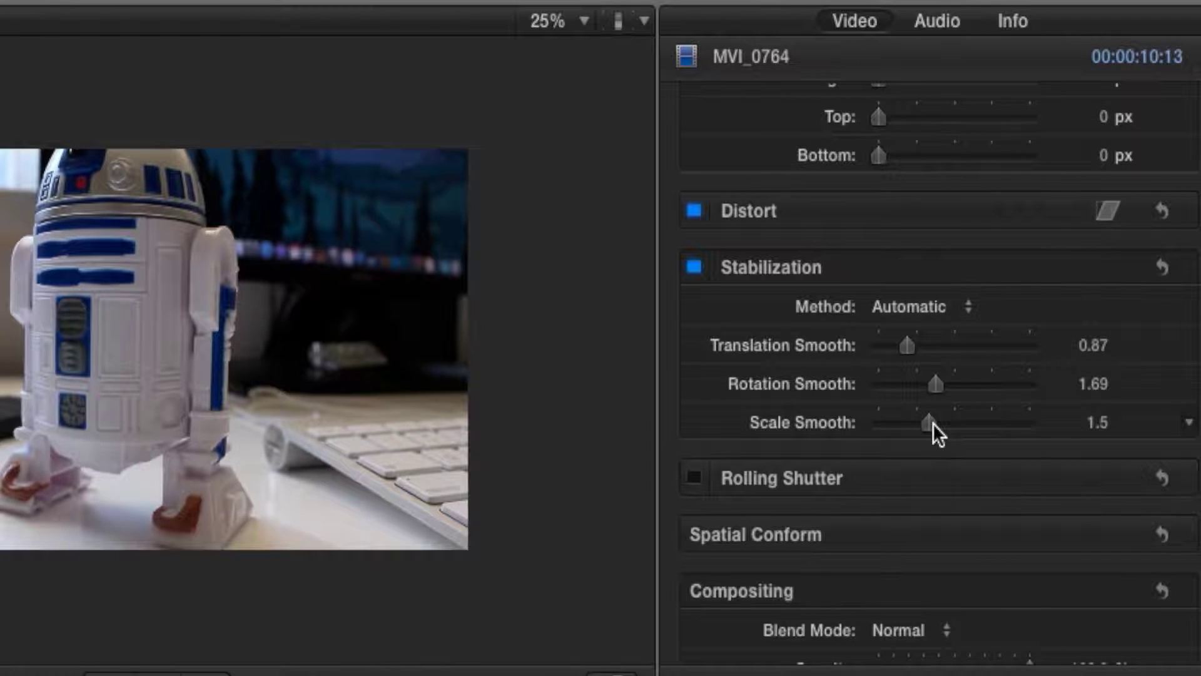
mouse_move(933, 423)
left_mouse_down()
mouse_move(1002, 422)
mouse_move(935, 422)
left_mouse_up()
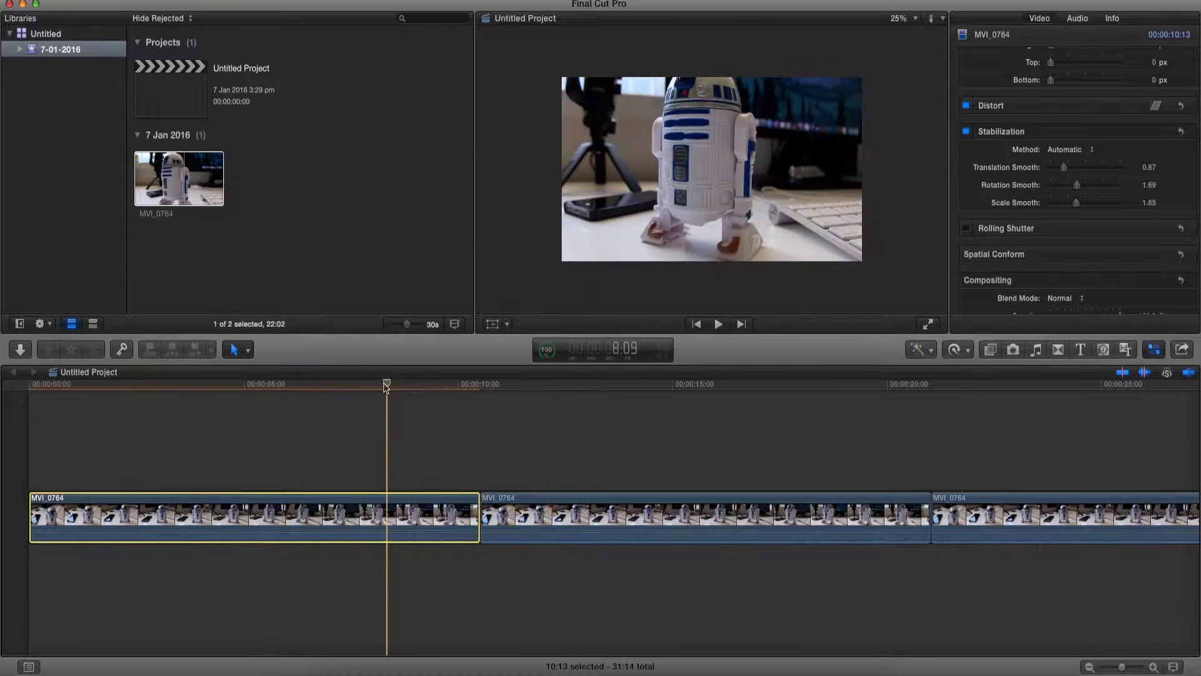
key("Home")
key("space")
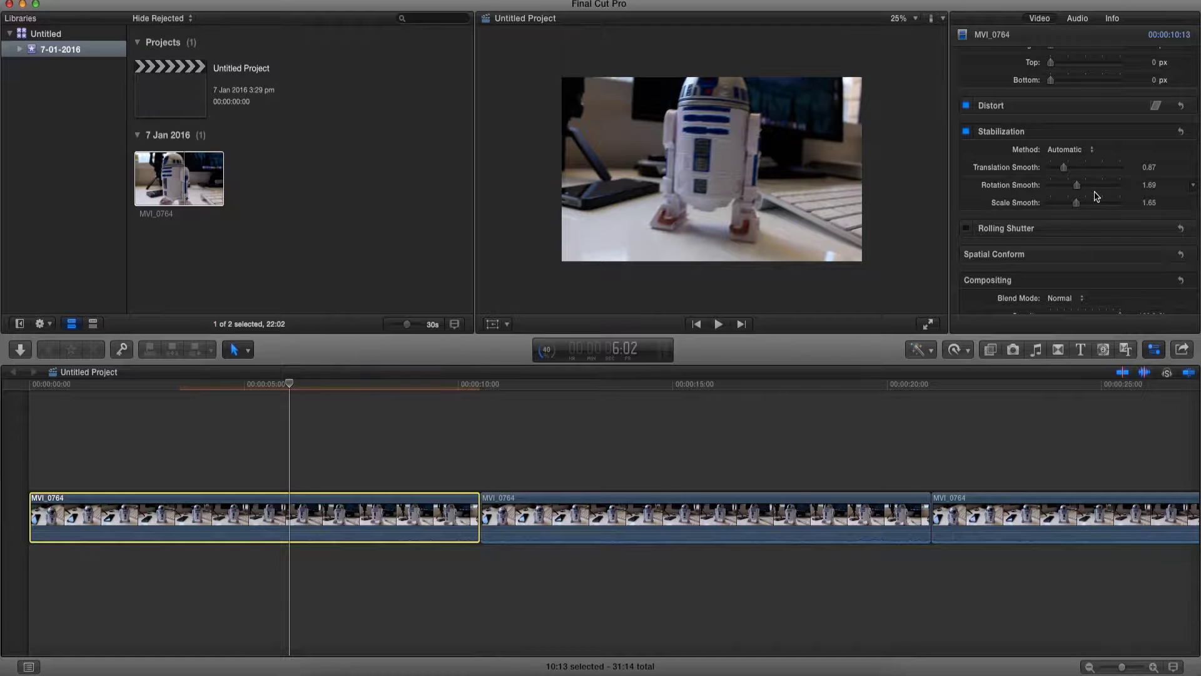
left_click(636, 405)
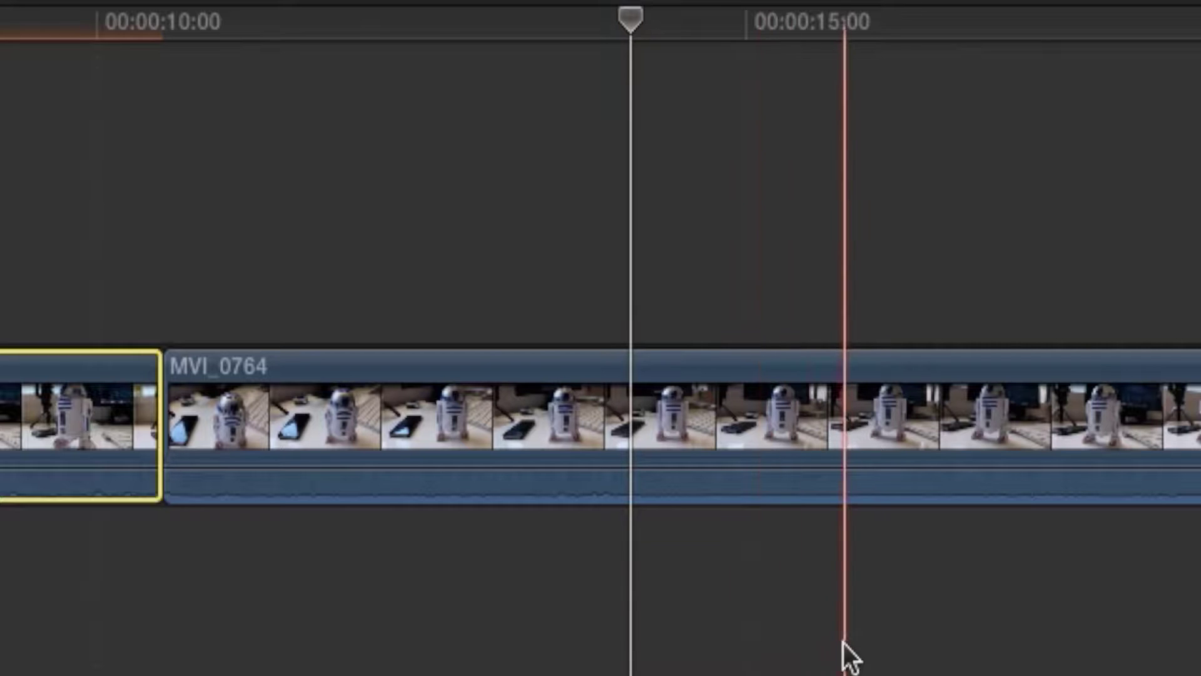
Select the second MVI_0764 clip and slow it to 50% speed.
left_click_drag(844, 644, 508, 261)
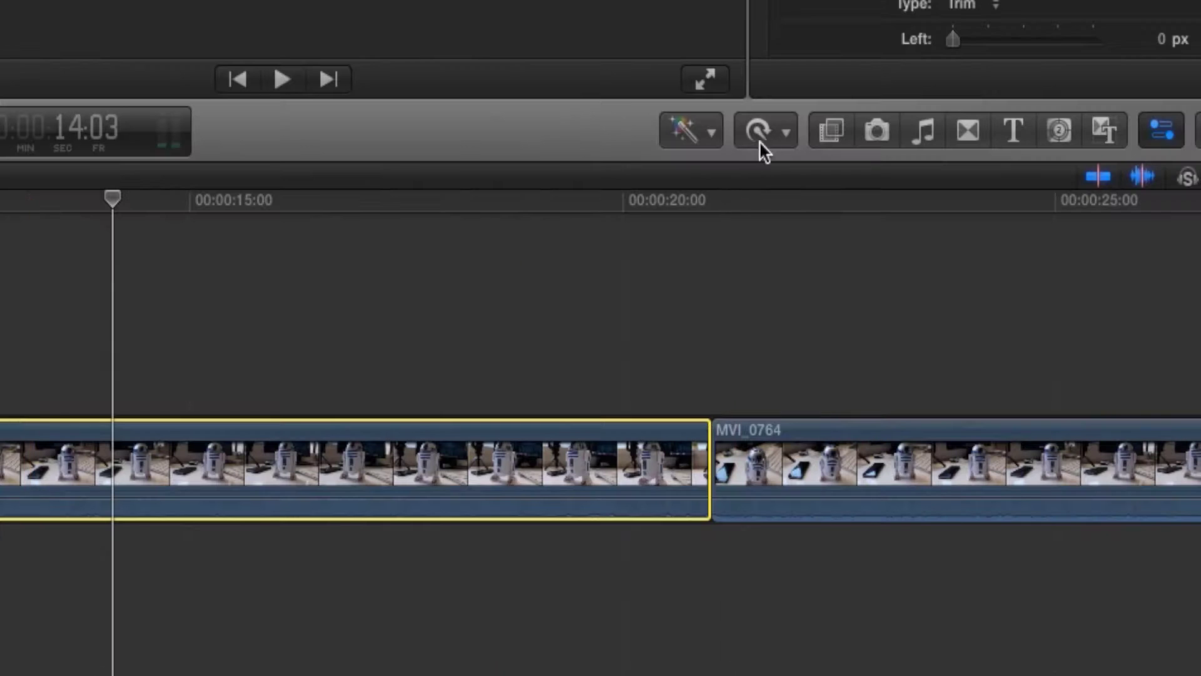
left_click(760, 135)
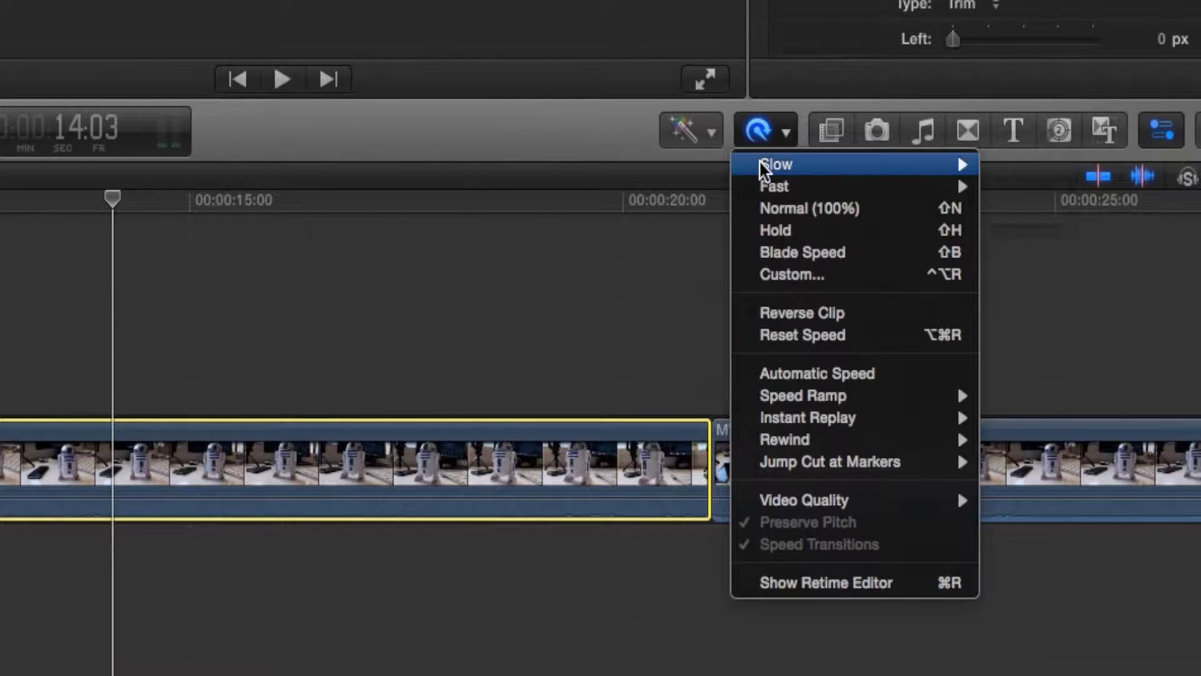
mouse_move(768, 164)
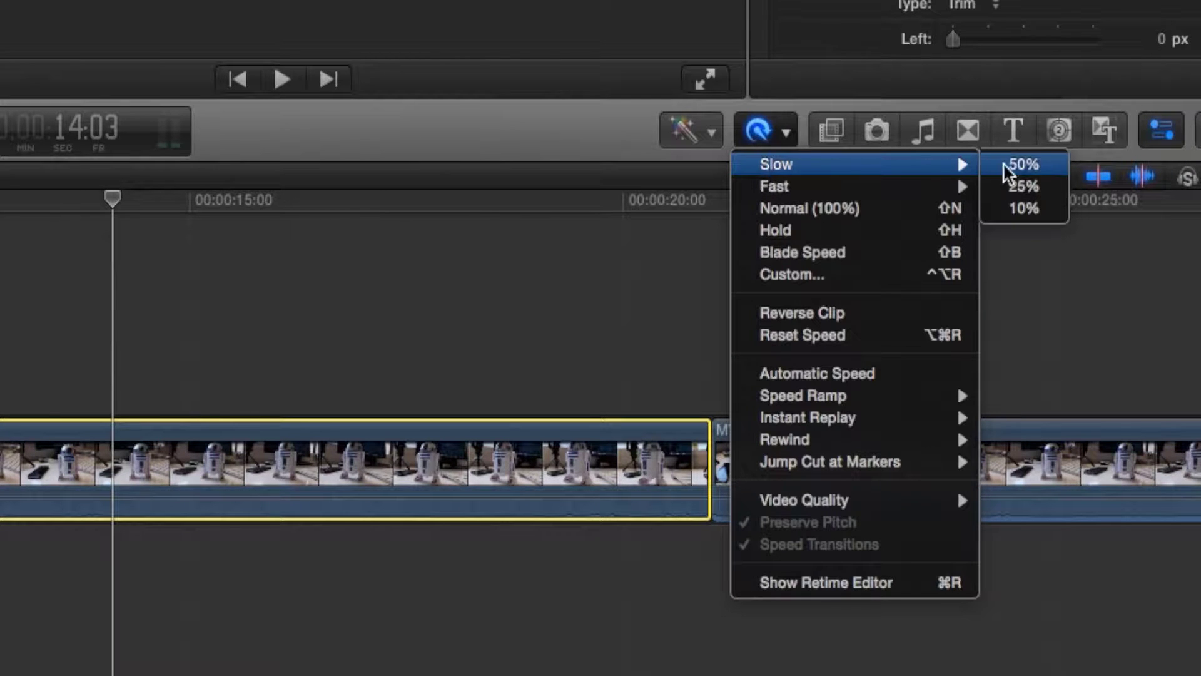
left_click(1023, 165)
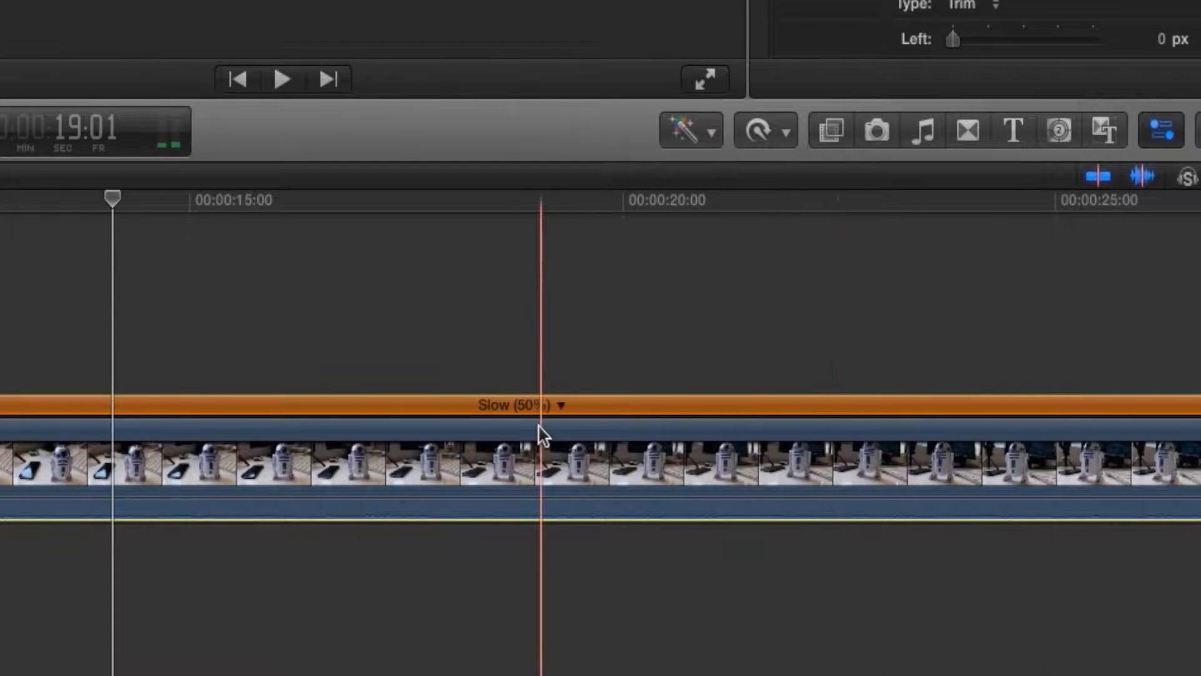
Change the clip's custom speed rate to 70%.
left_click(758, 132)
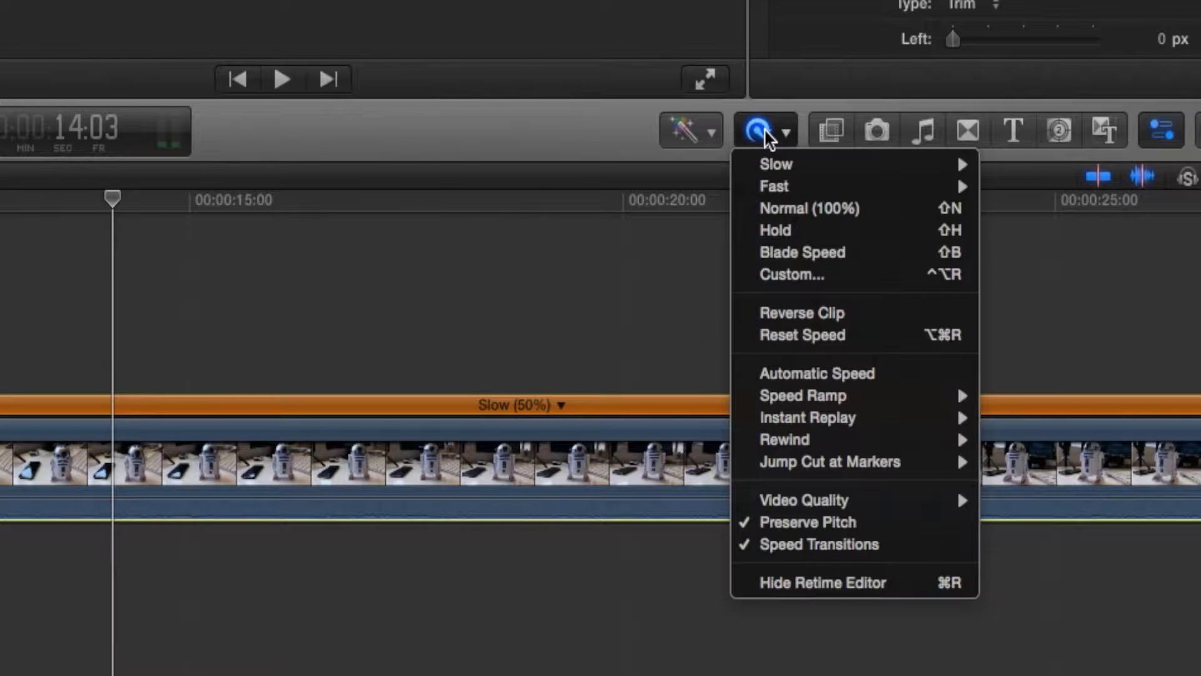
left_click(791, 279)
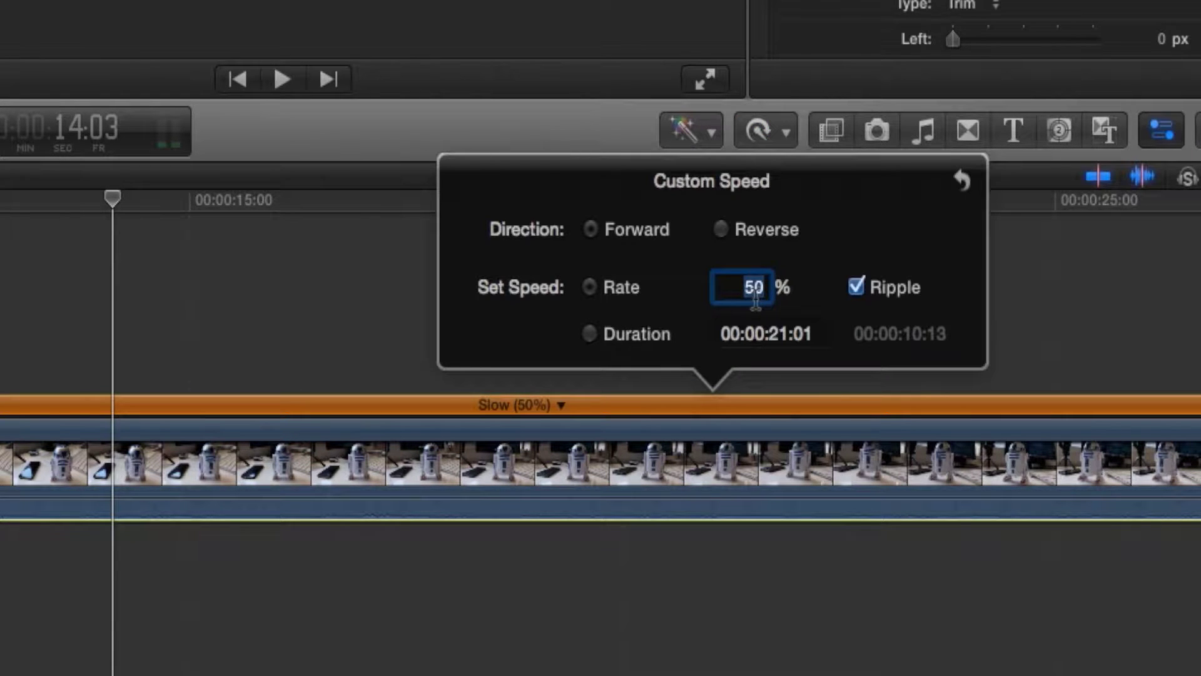
type("70")
key("Return")
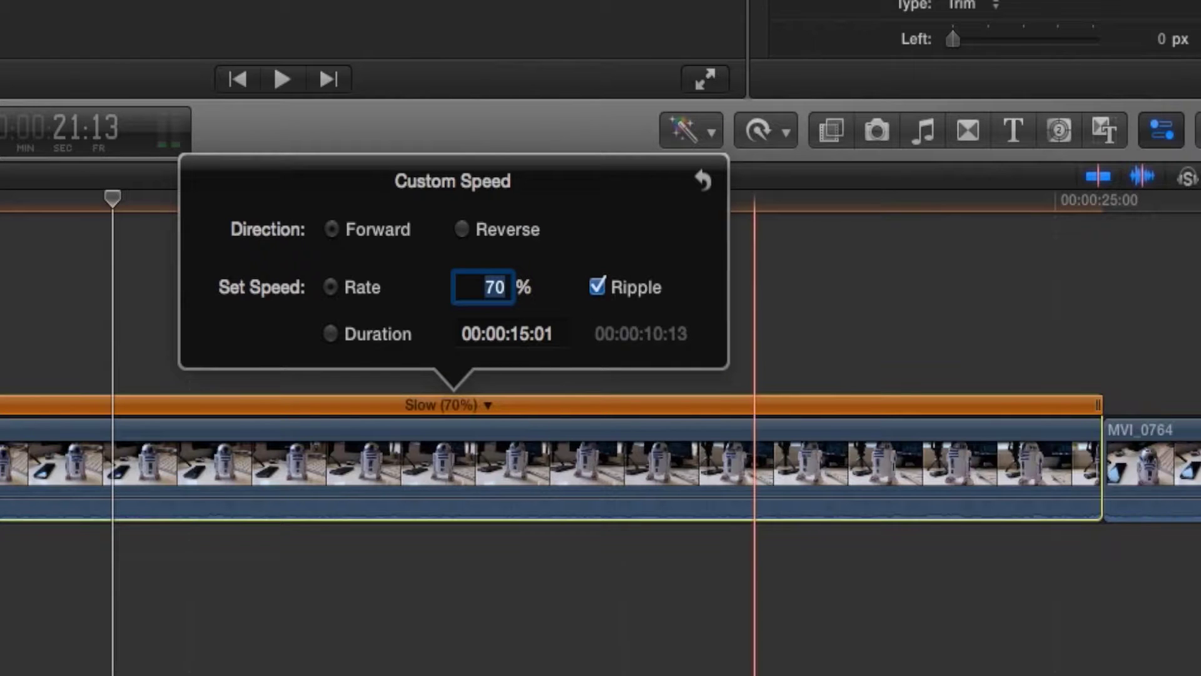
left_click(751, 313)
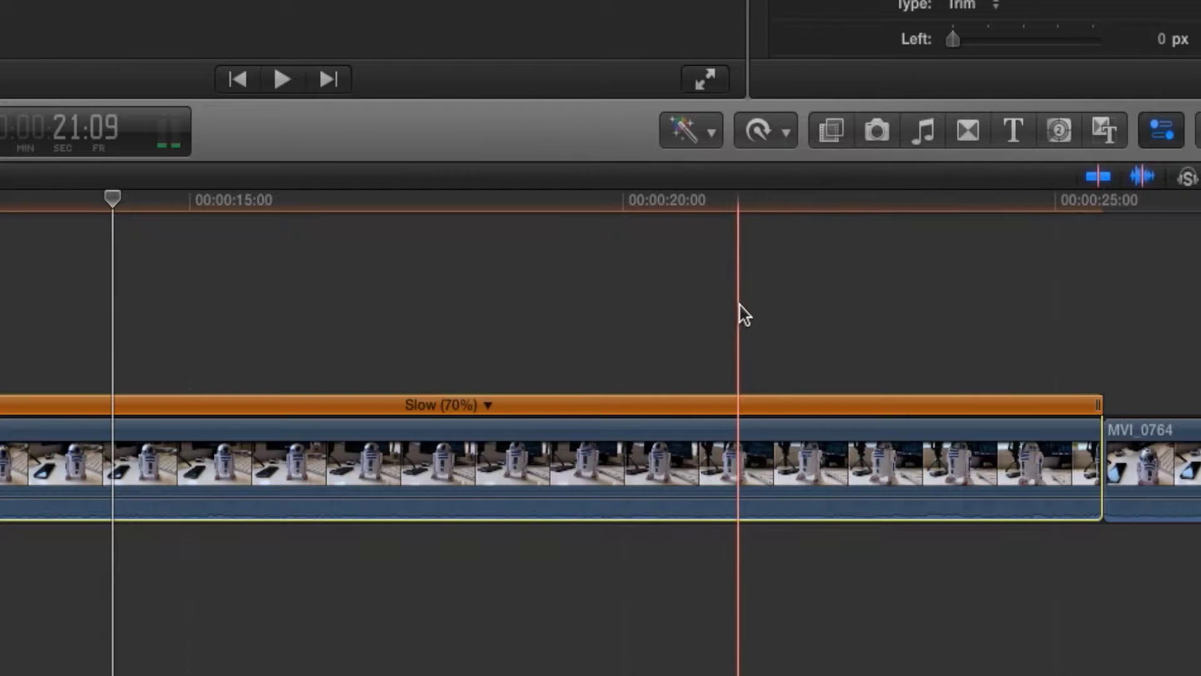
Set the retimed clip's video quality to Optical Flow.
left_click(769, 140)
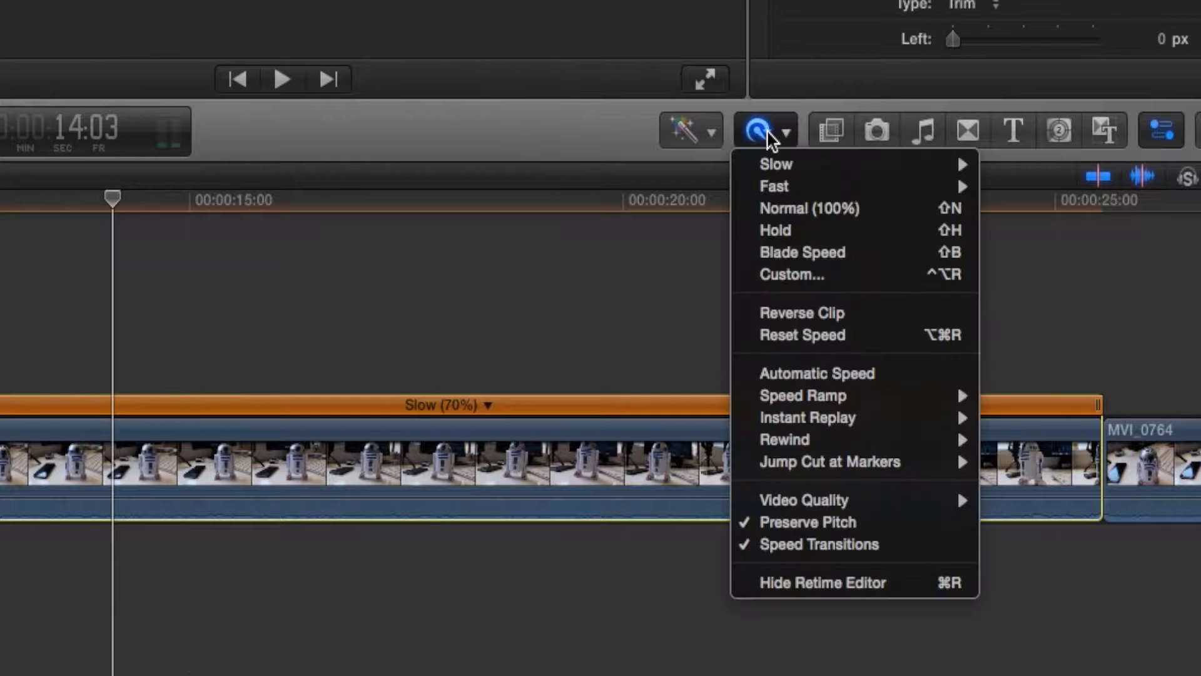
mouse_move(882, 505)
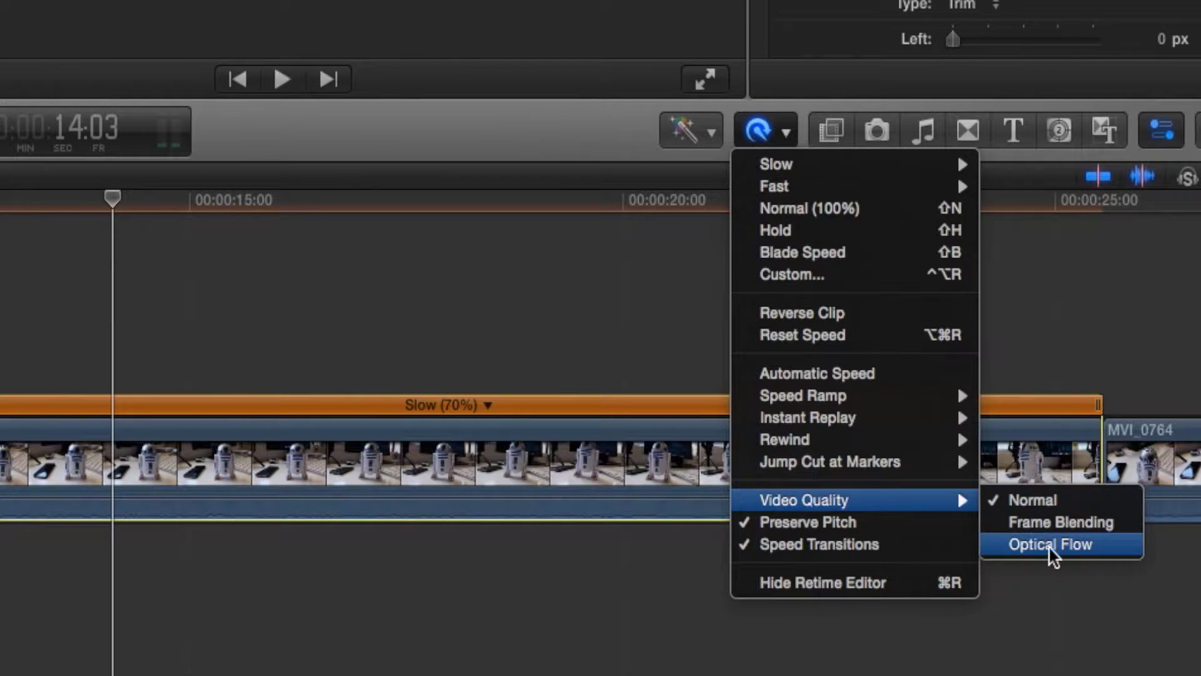
left_click(1067, 549)
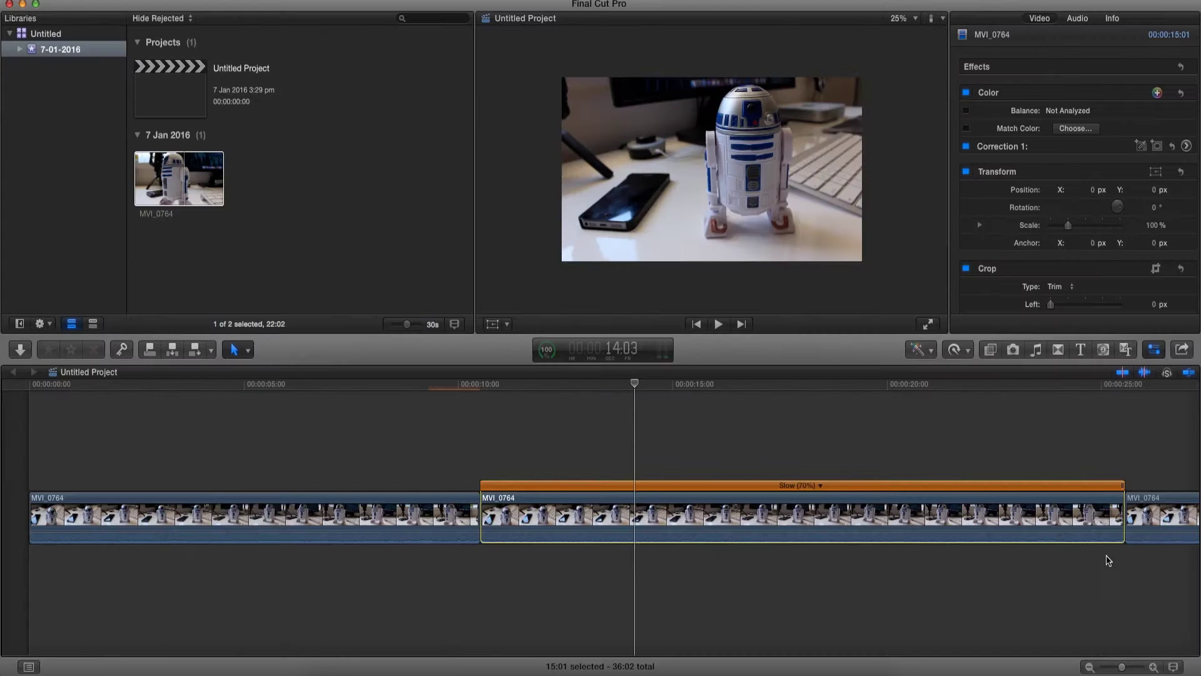
left_click(556, 383)
left_click(479, 383)
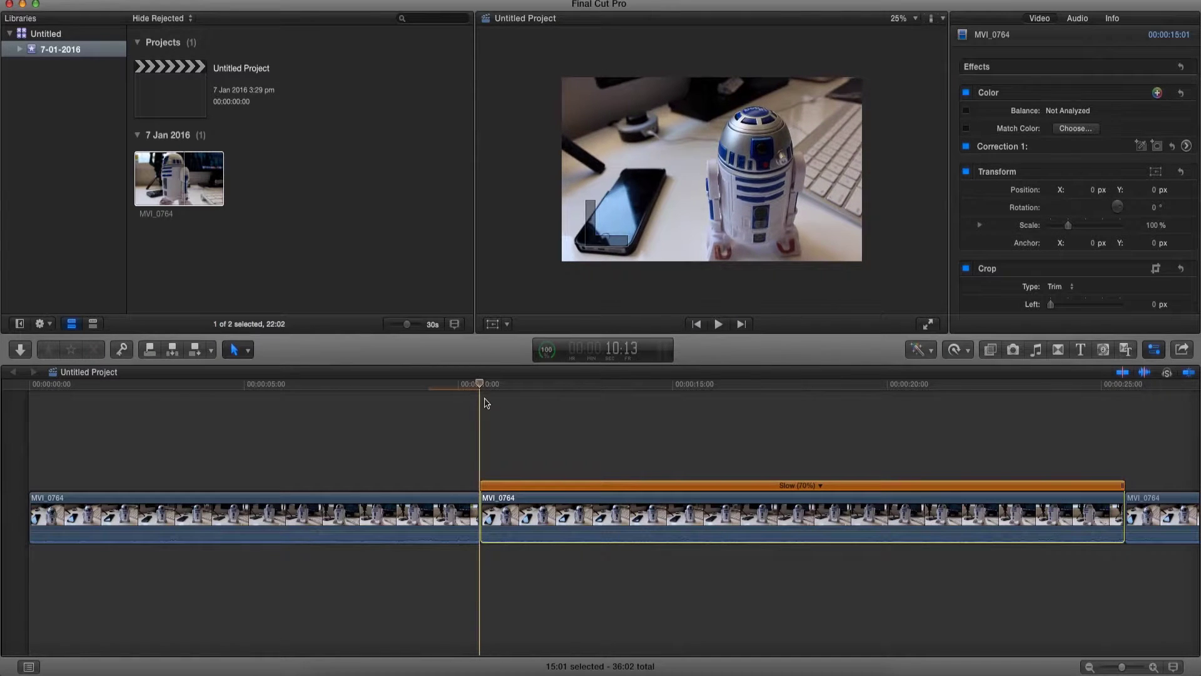
key("space")
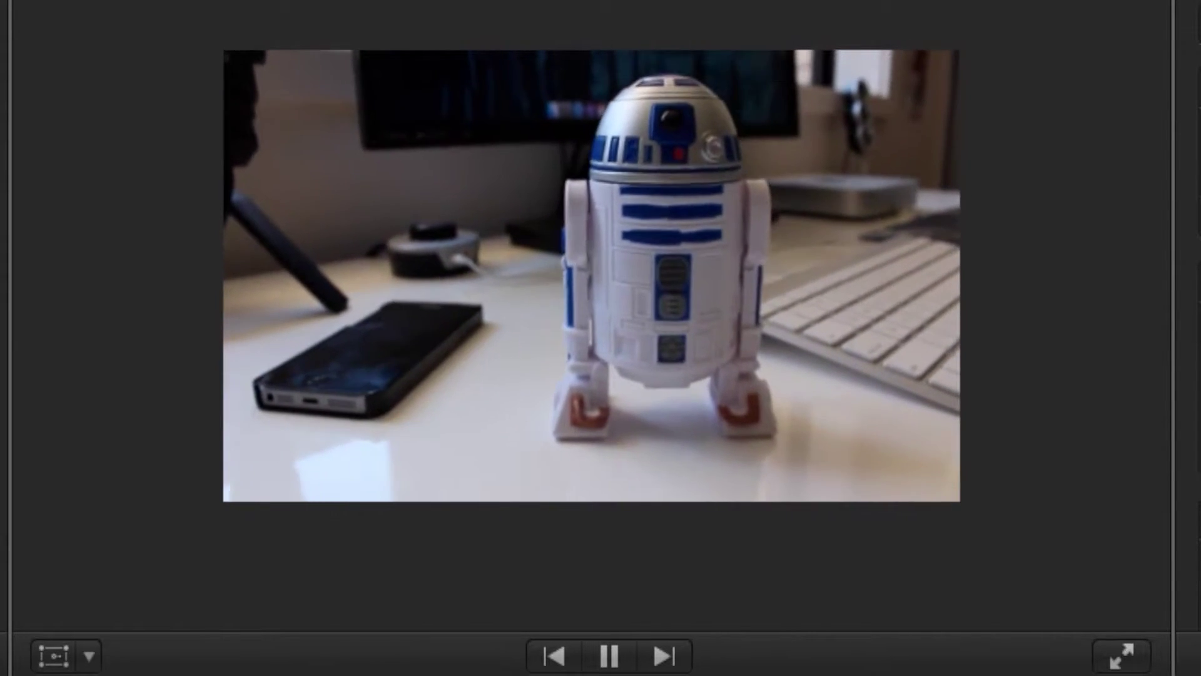
key("space")
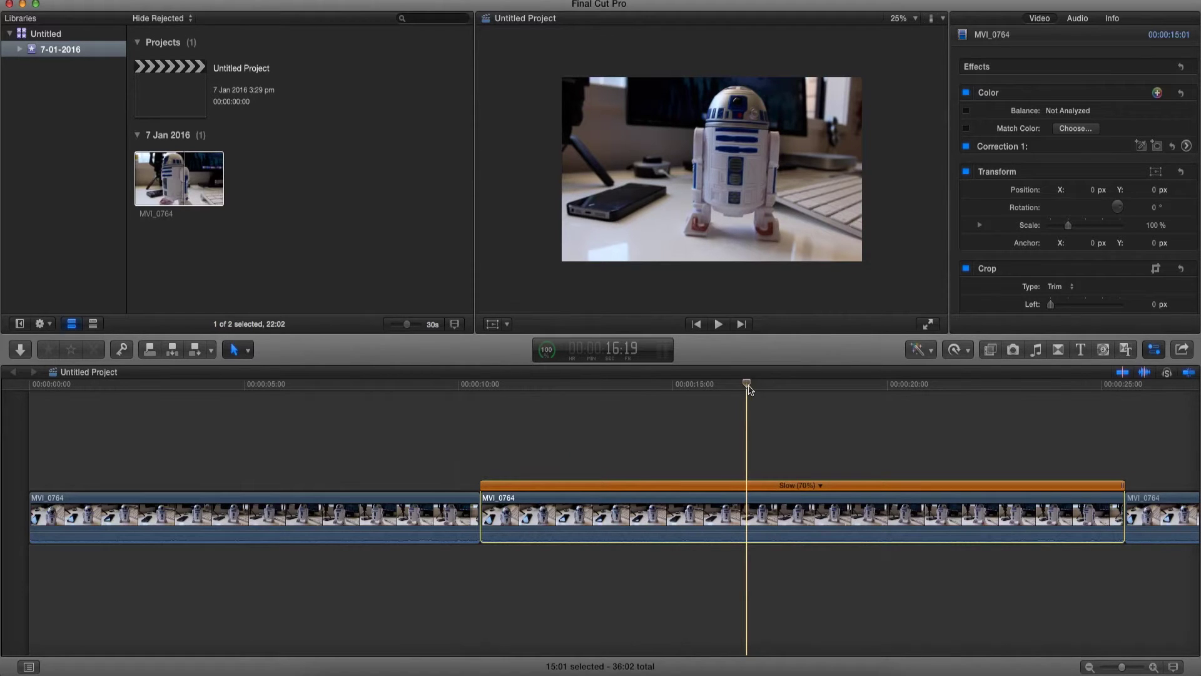
left_click_drag(747, 385, 709, 388)
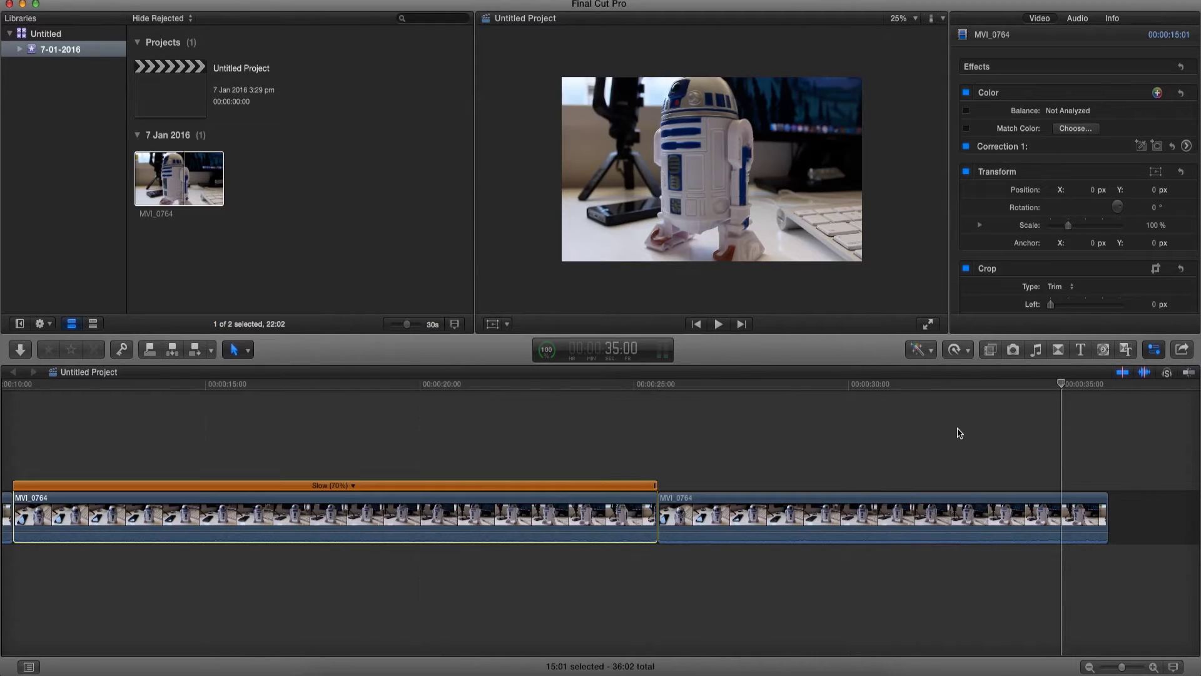